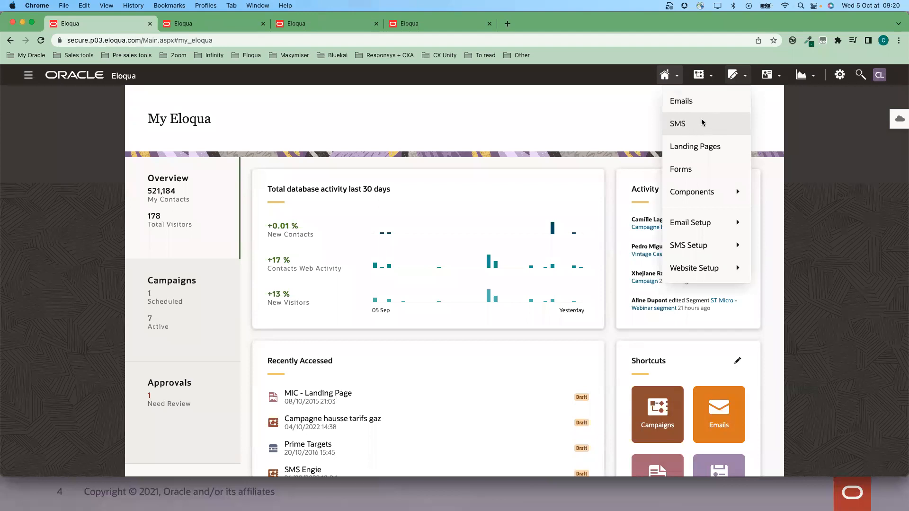
- Search the SMS assets for "hausse" and open the SMS named "SMS hausse tarifs"
click(698, 127)
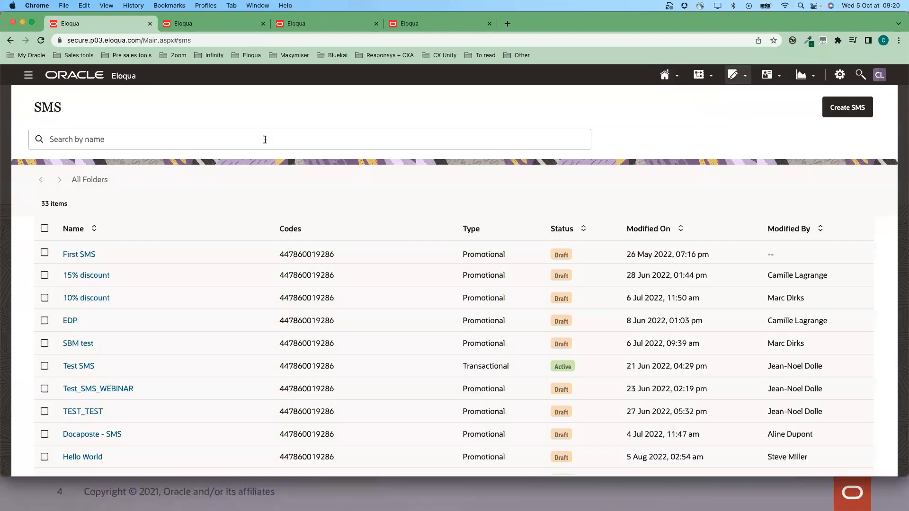
click(264, 138)
text(hausse)
key(Return)
click(85, 256)
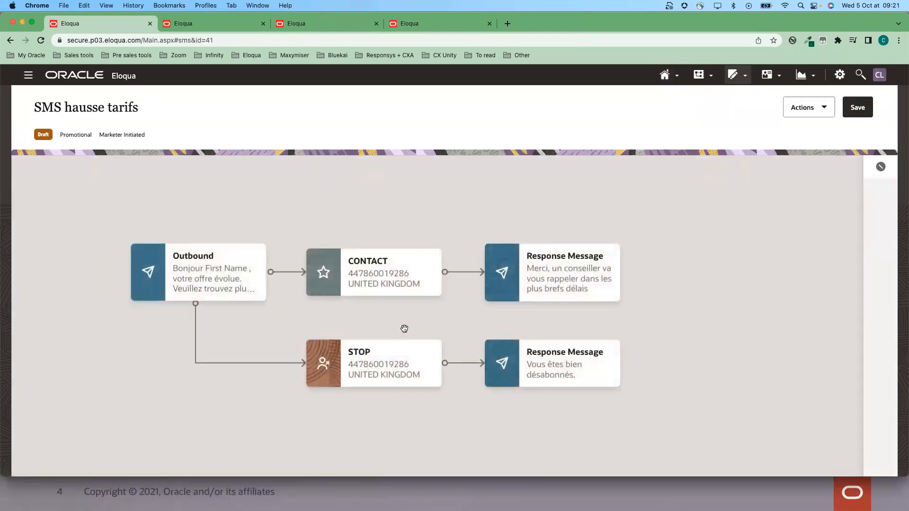
- Examine the outbound message's text along with the hyperlink and keyword options available for it
double_click(224, 273)
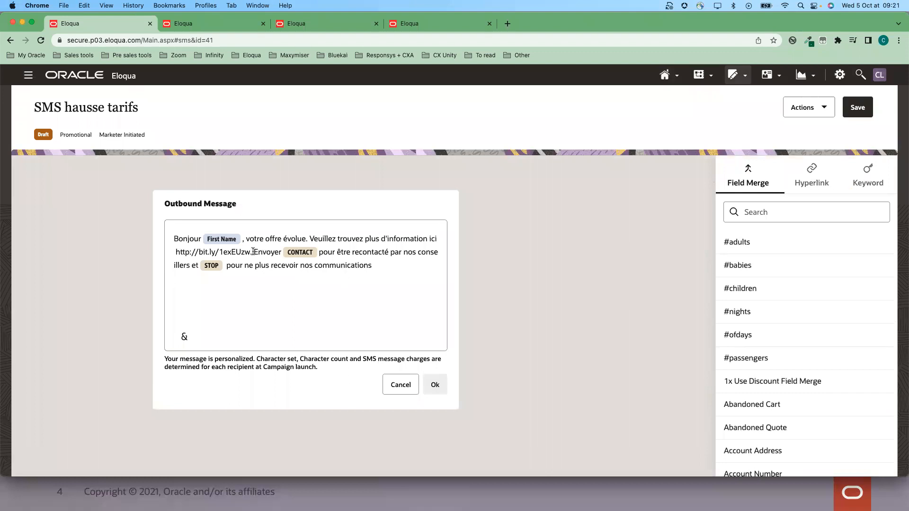
click(803, 189)
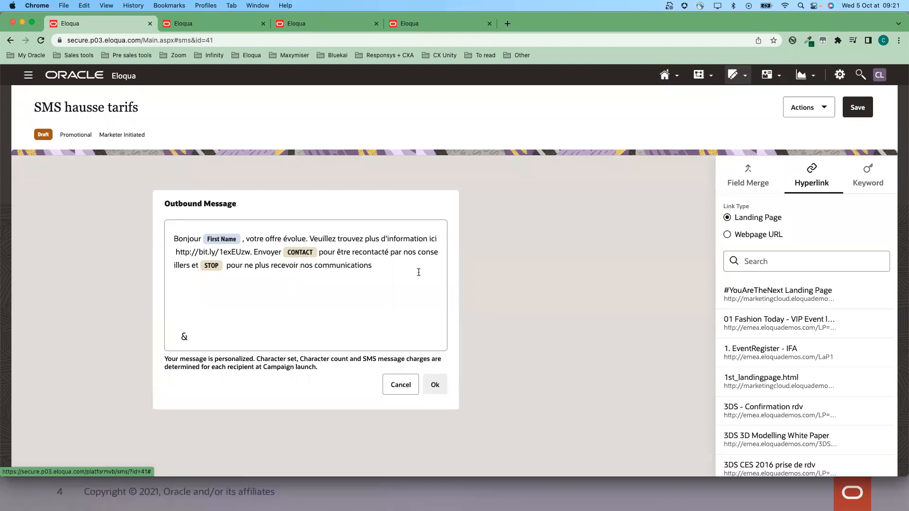
click(866, 182)
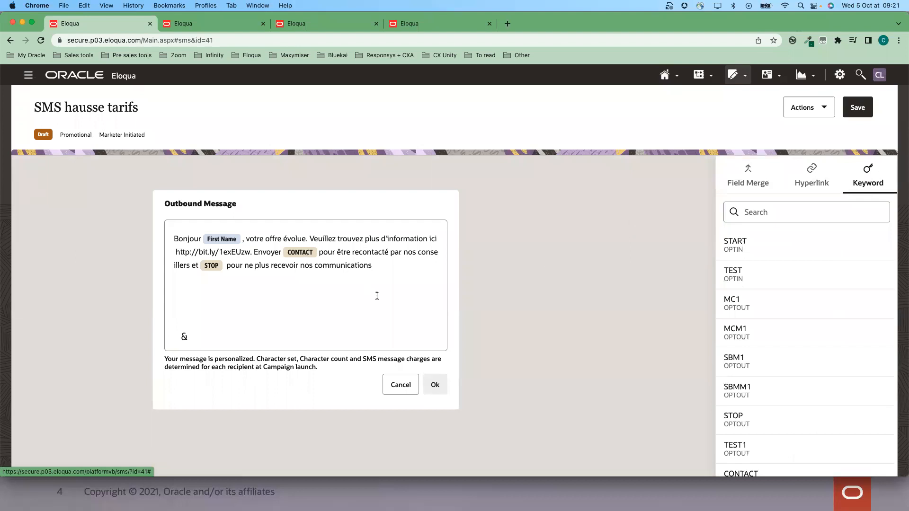
click(435, 384)
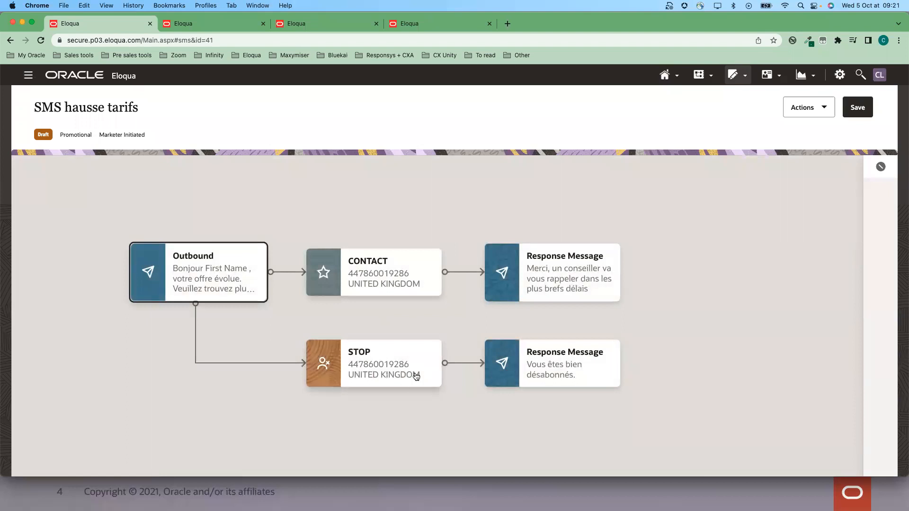
- Review the response messages attached to the STOP and CONTACT keywords
double_click(559, 367)
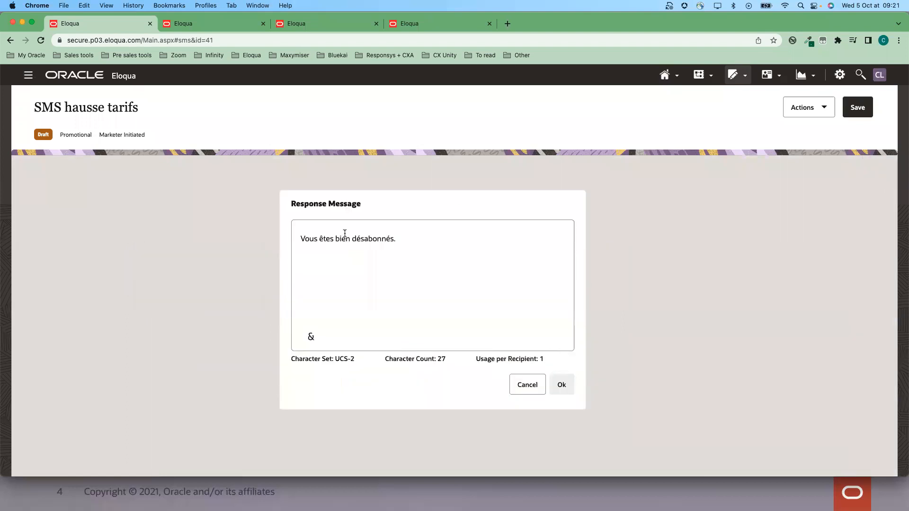
click(562, 384)
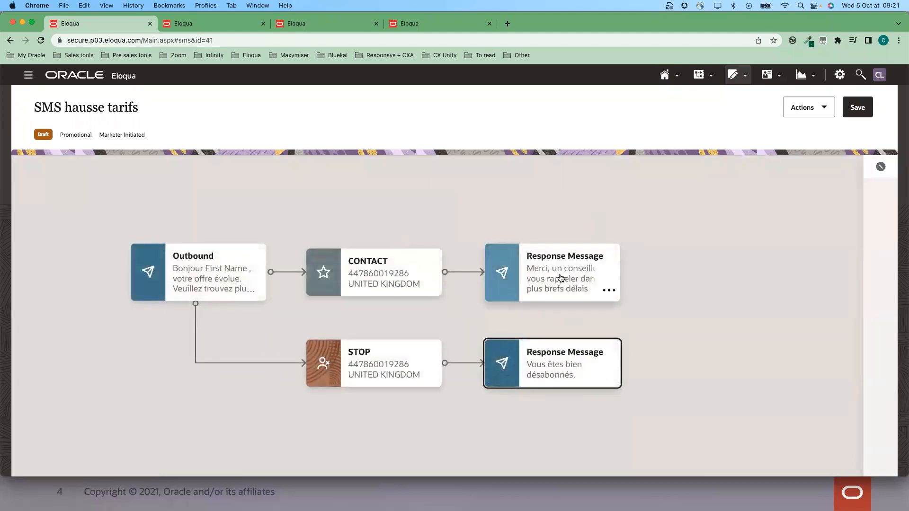
click(560, 278)
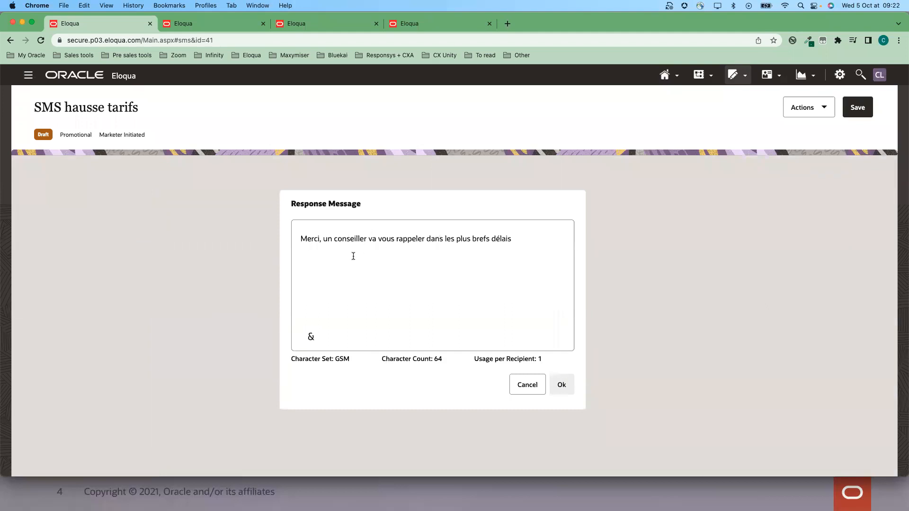
click(562, 384)
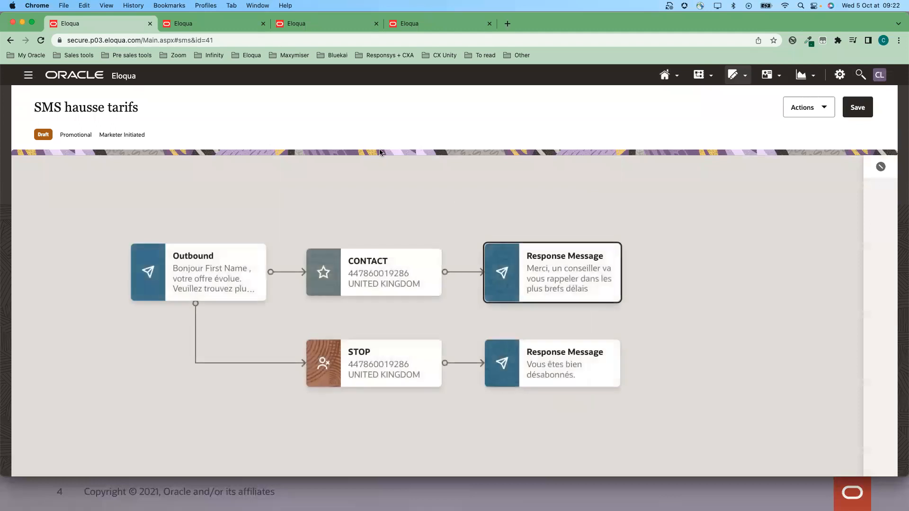
- Show the "Campagne hausse tarifs gaz" campaign and examine the settings of its "SMS information hausse prix" step
click(218, 26)
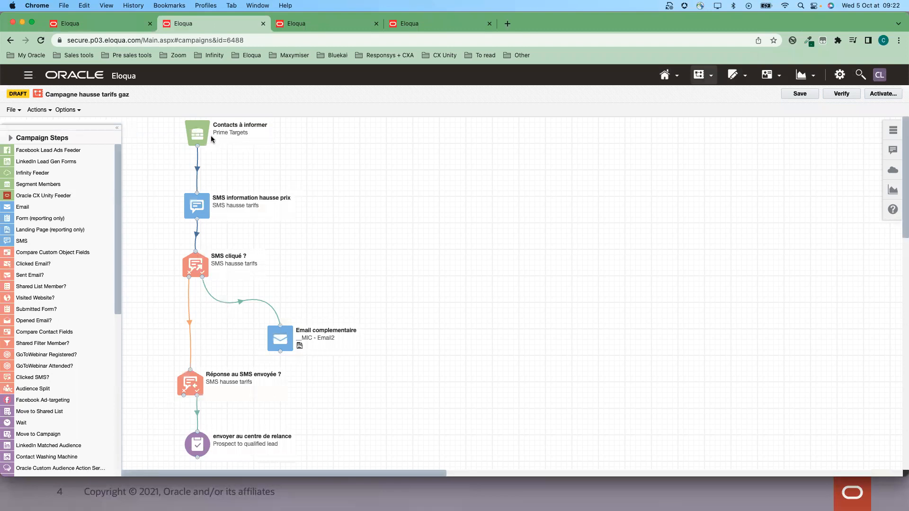
double_click(198, 204)
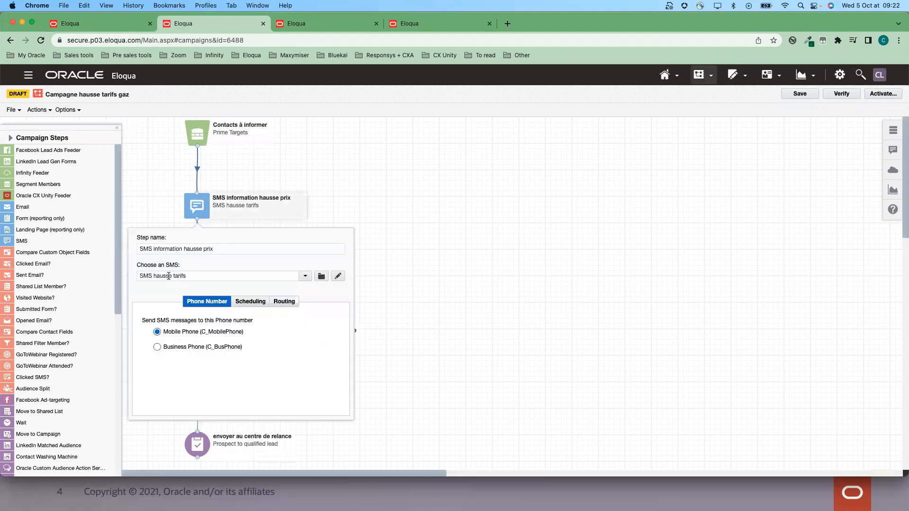
click(460, 264)
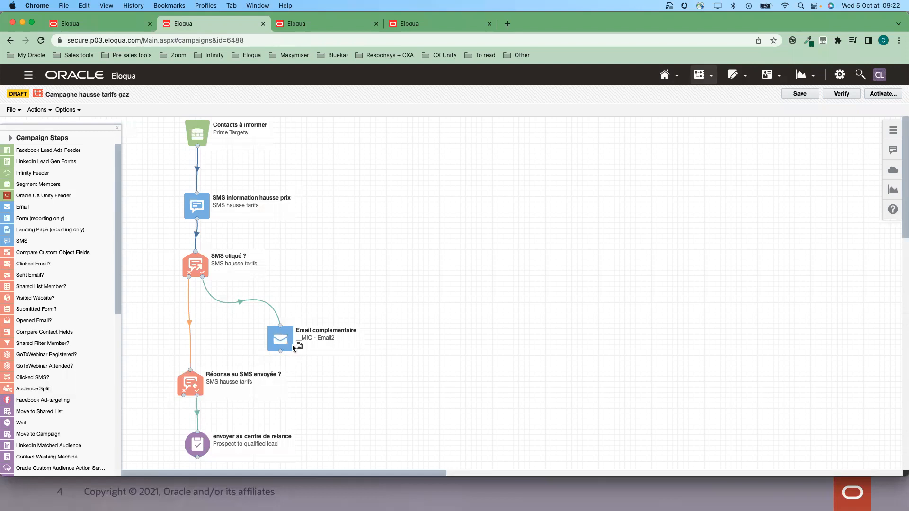
- Examine the settings of the "Réponse au SMS envoyée ?" decision step and review the rest of the campaign flow
scroll(293, 348, down, 2)
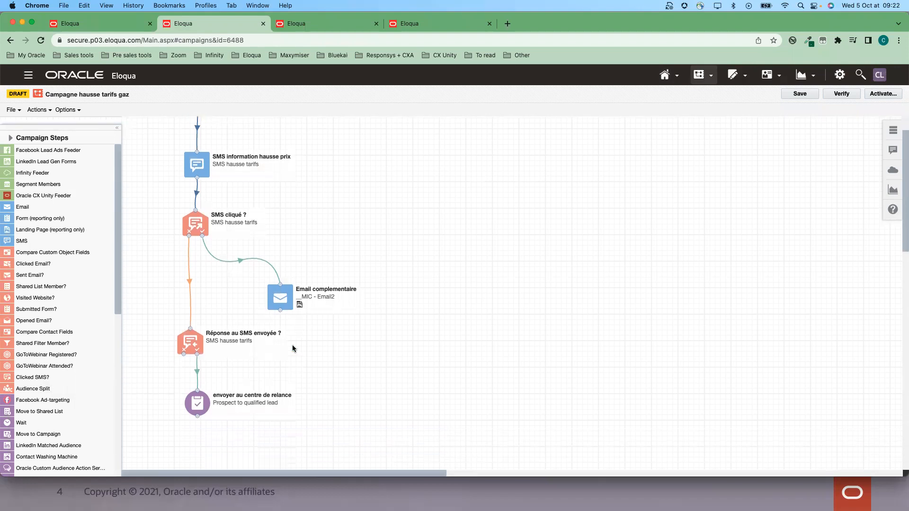
double_click(197, 342)
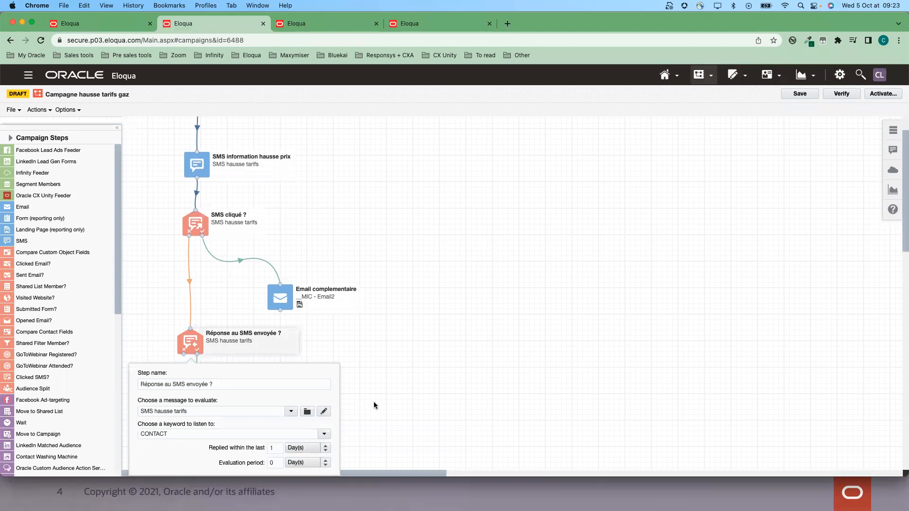
click(405, 394)
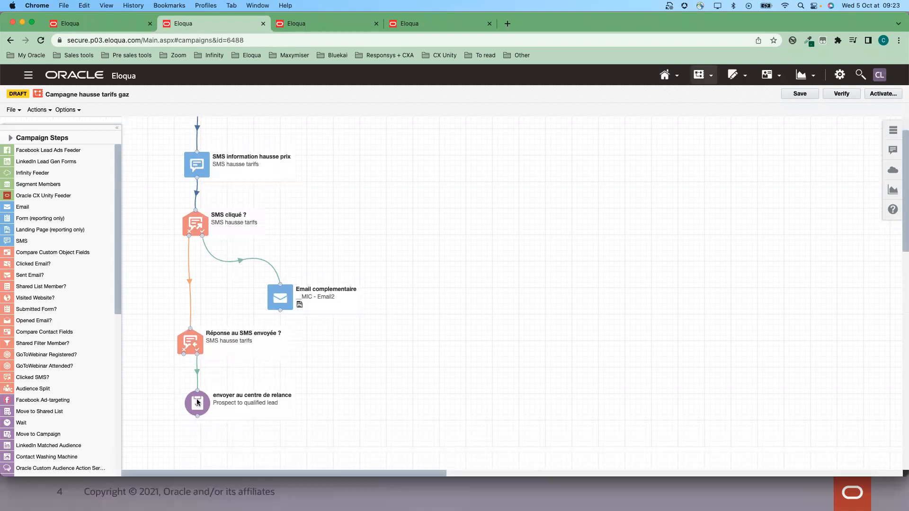
scroll(277, 417, up, 1)
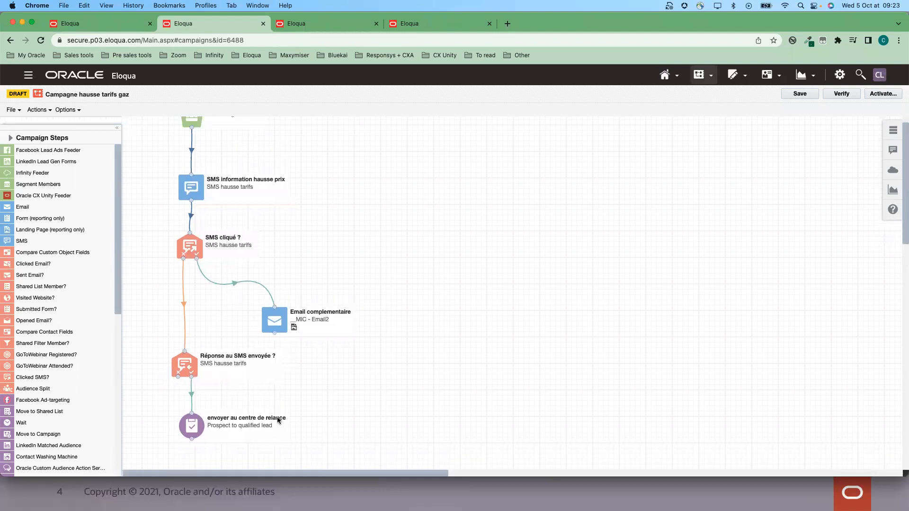
scroll(278, 419, up, 1)
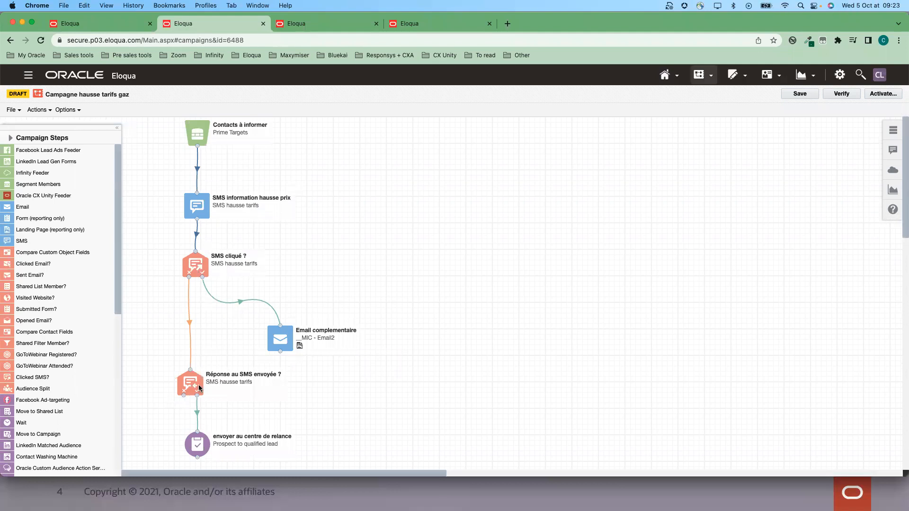
- Compare the email and SMS subscription preferences in the open contact's details
click(335, 23)
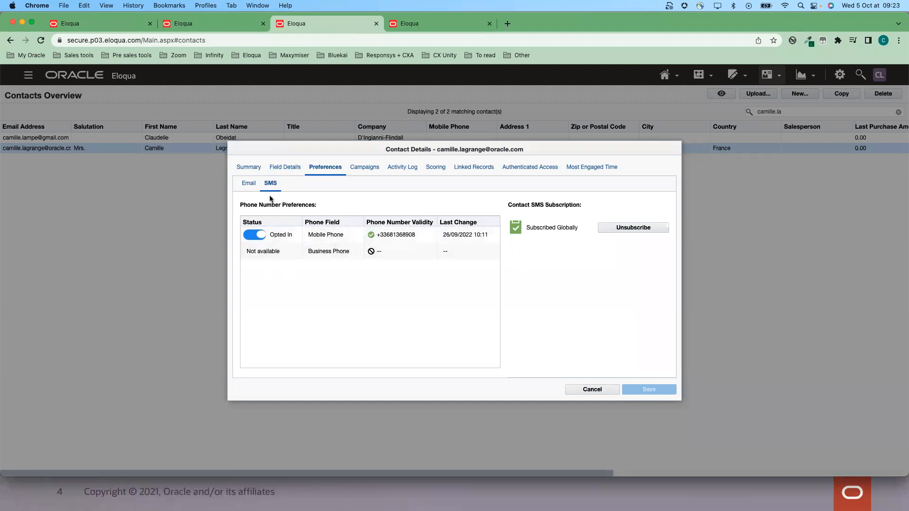
click(249, 184)
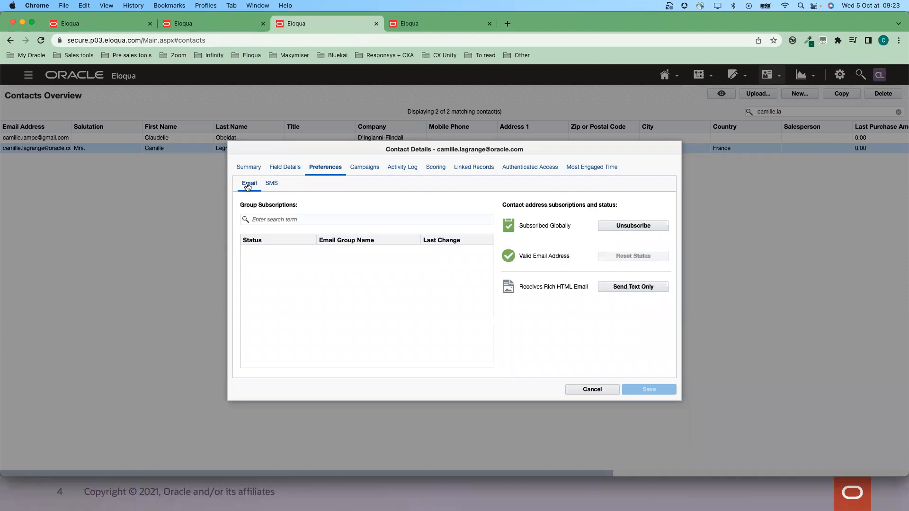
click(271, 185)
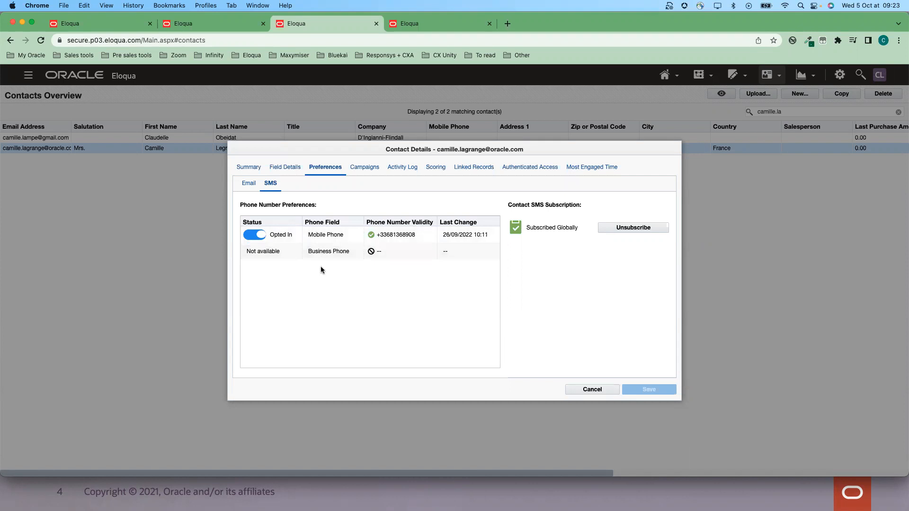
- Review the SMS Analysis dashboard from the sends-by-code chart through the activity timeline to the per-SMS table, and check the available analytics options
click(416, 27)
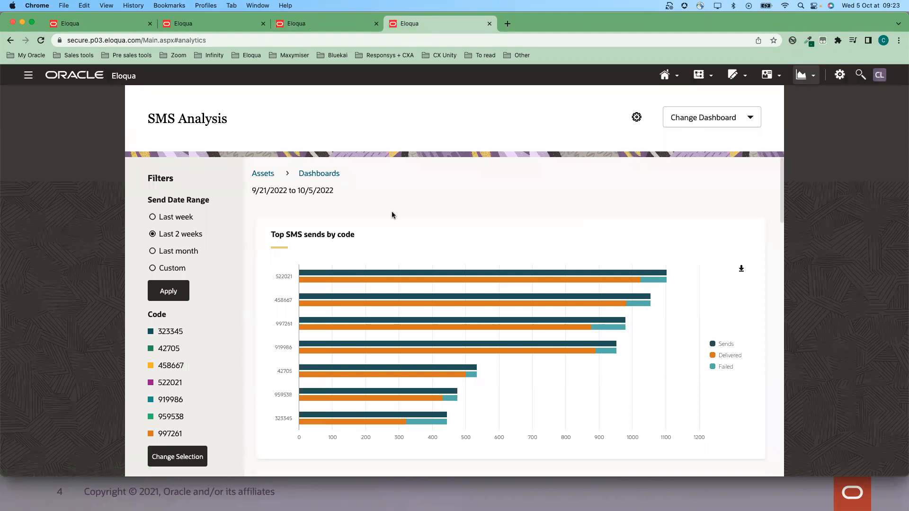
scroll(391, 212, down, 2)
scroll(392, 215, down, 5)
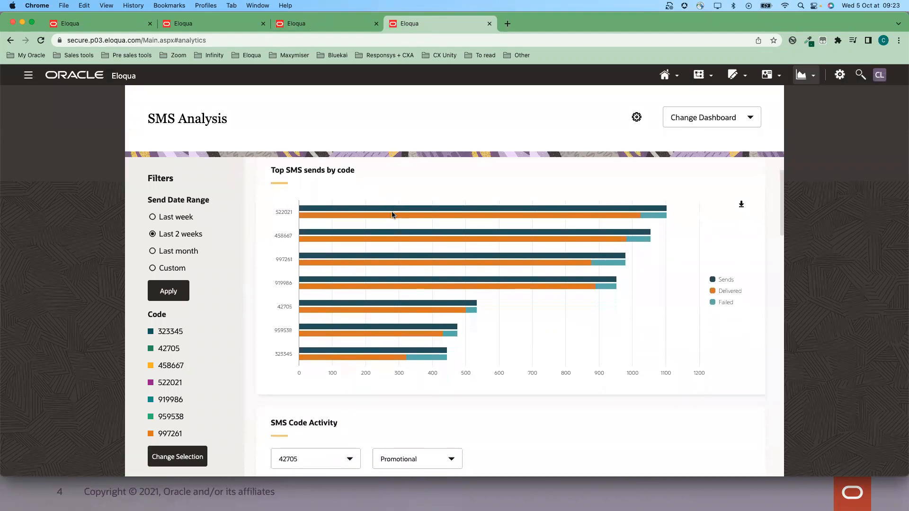
scroll(392, 214, down, 15)
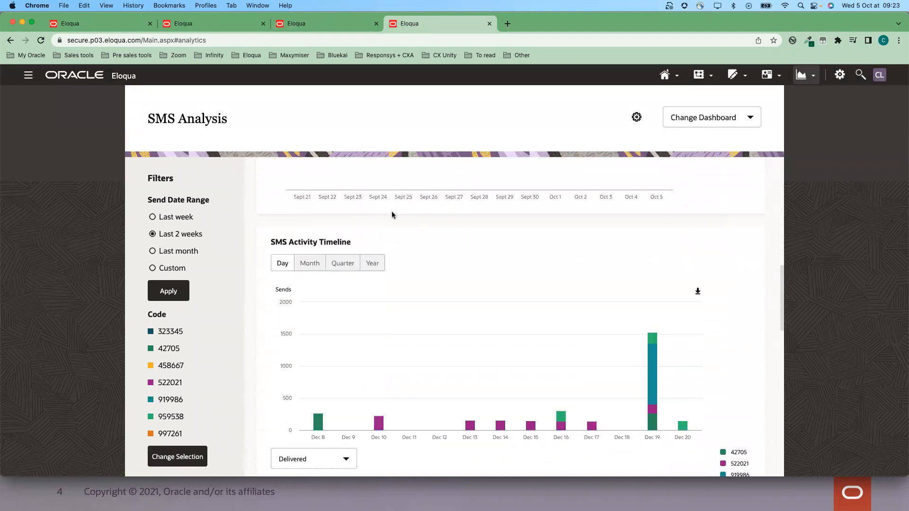
scroll(392, 214, down, 7)
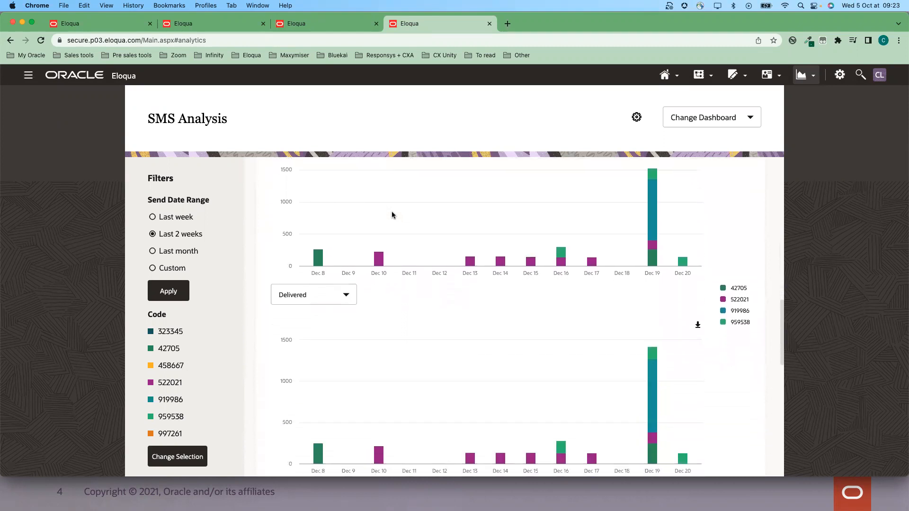
scroll(392, 214, down, 14)
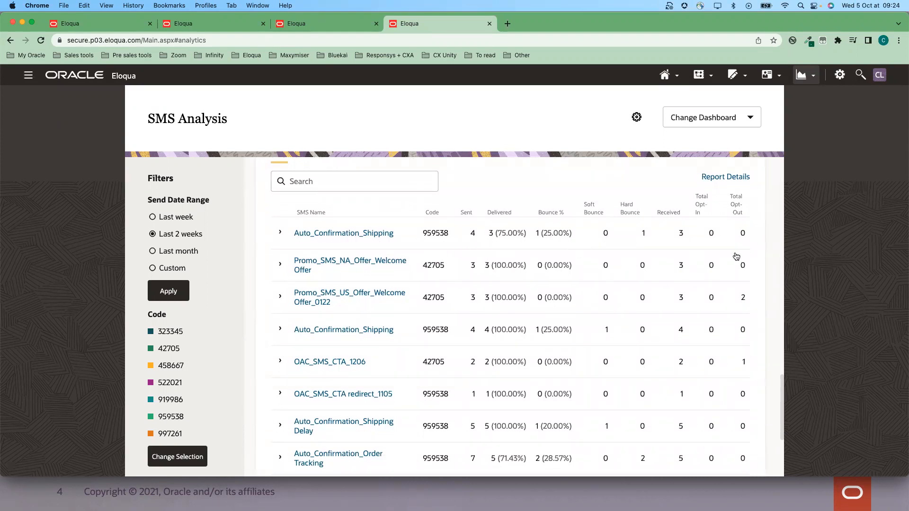
scroll(675, 273, down, 5)
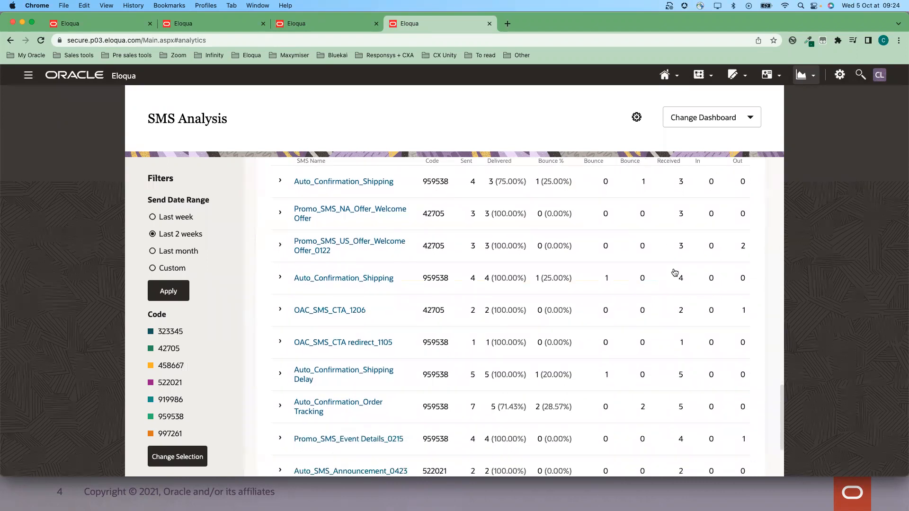
click(805, 75)
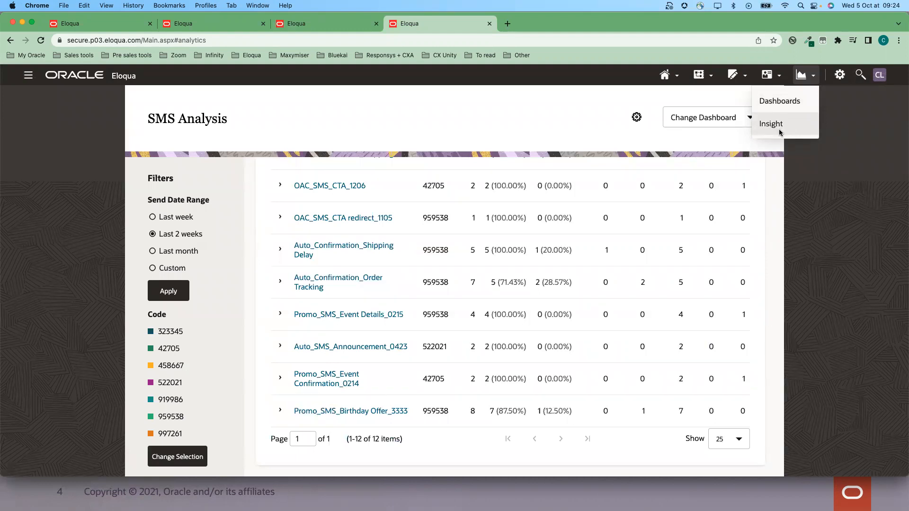
click(841, 206)
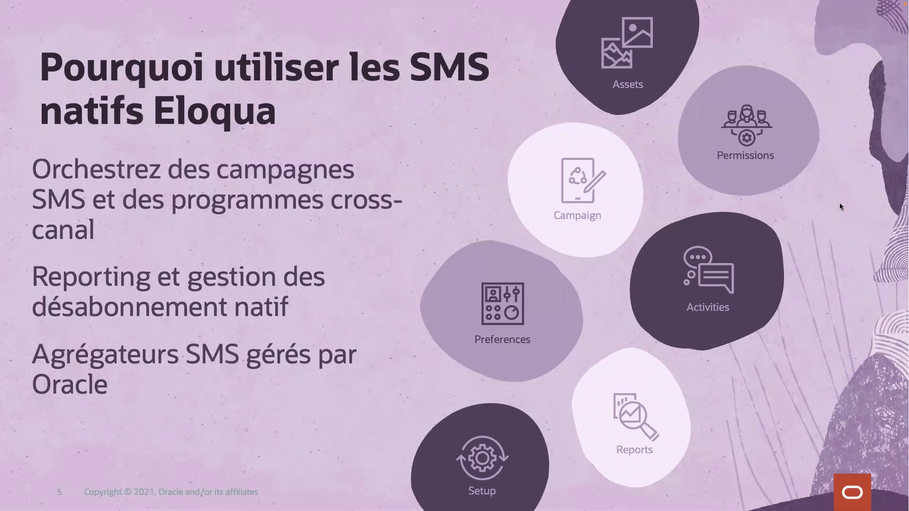
key(Right)
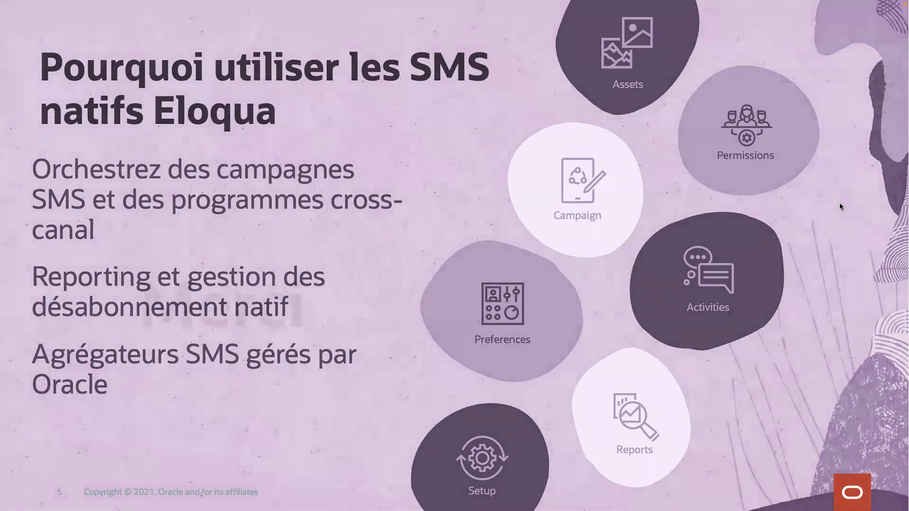